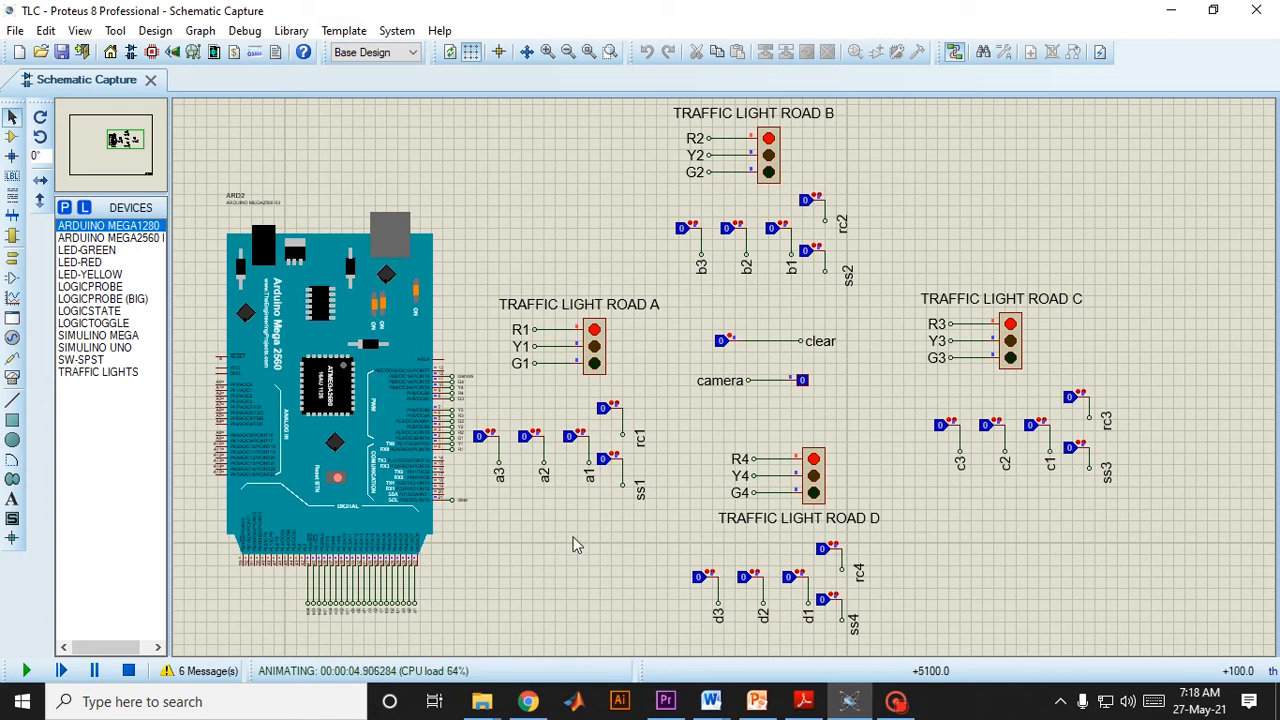
- Set Road A's density sensor a1 to 1 so its light turns green
left_click(572, 437)
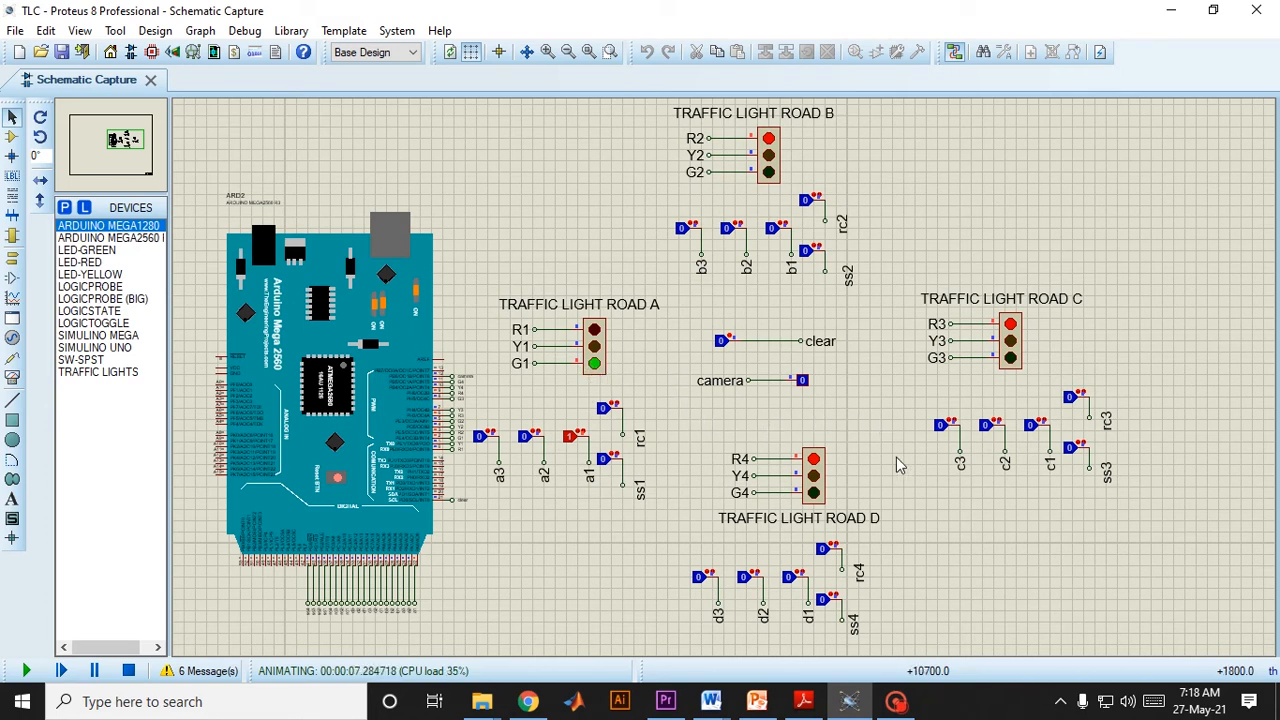
- Set Road C's density sensors c1, c2 and c3 all to 1
left_click(1030, 428)
left_click(986, 428)
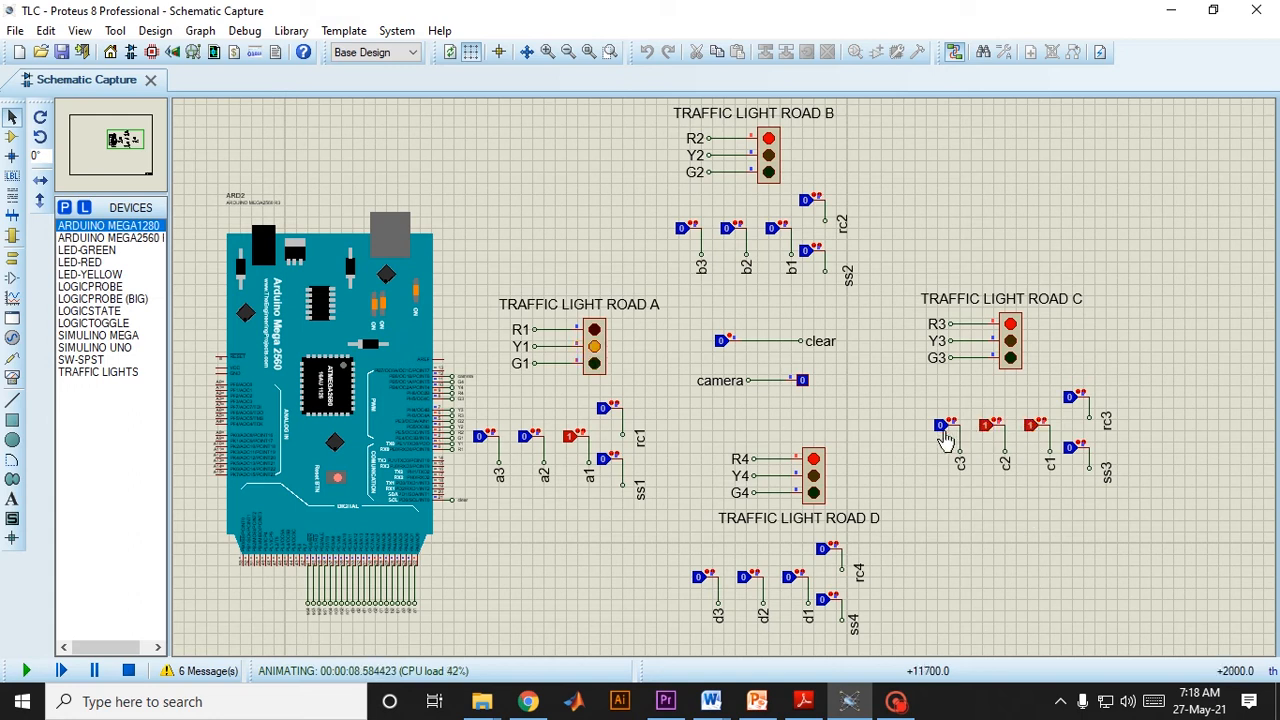
left_click(942, 428)
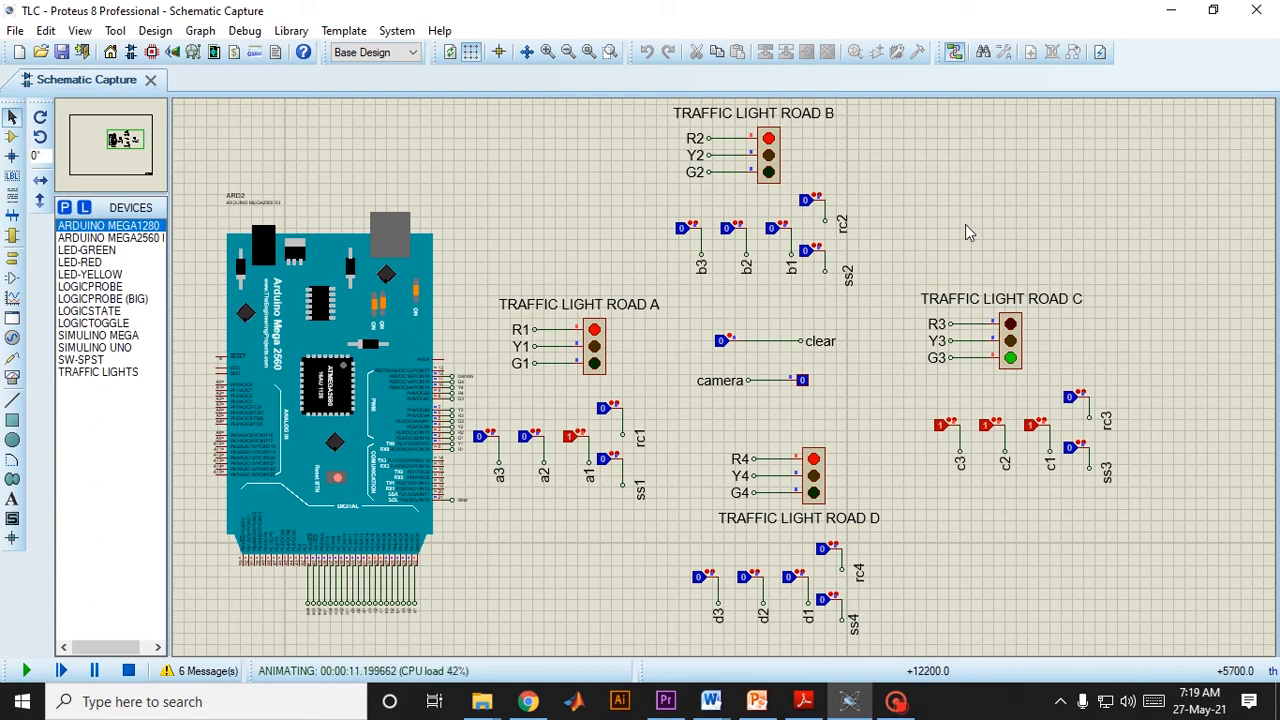
- Set Road B's siren sensor ss2 to 1 to signal an emergency
left_click(805, 252)
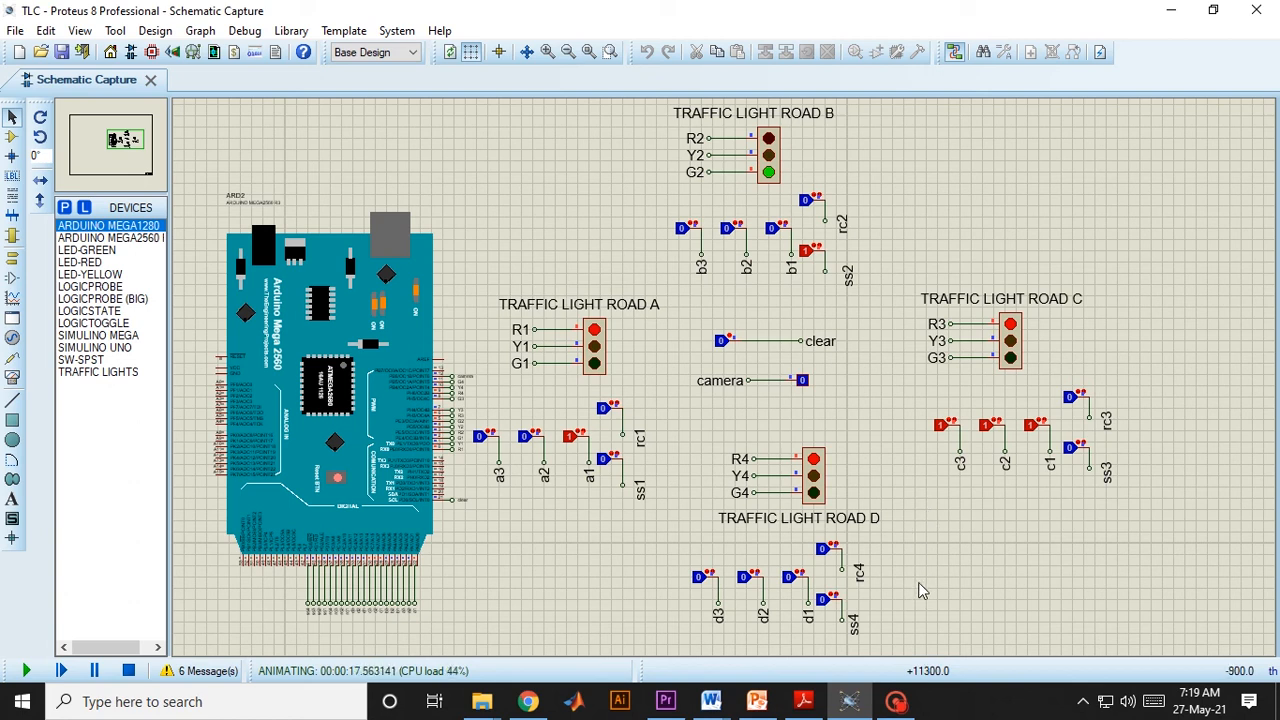
- Set Road D's violation sensor rc4 to 1 so the camera output goes high
left_click(823, 549)
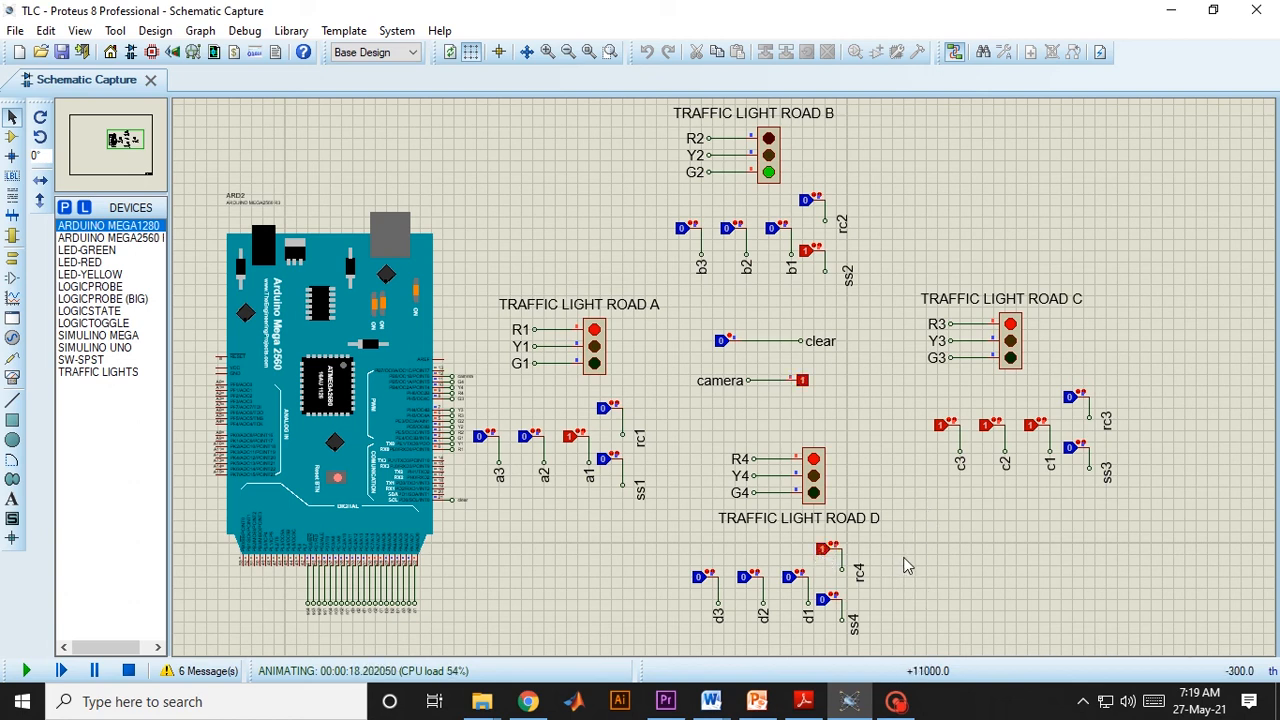